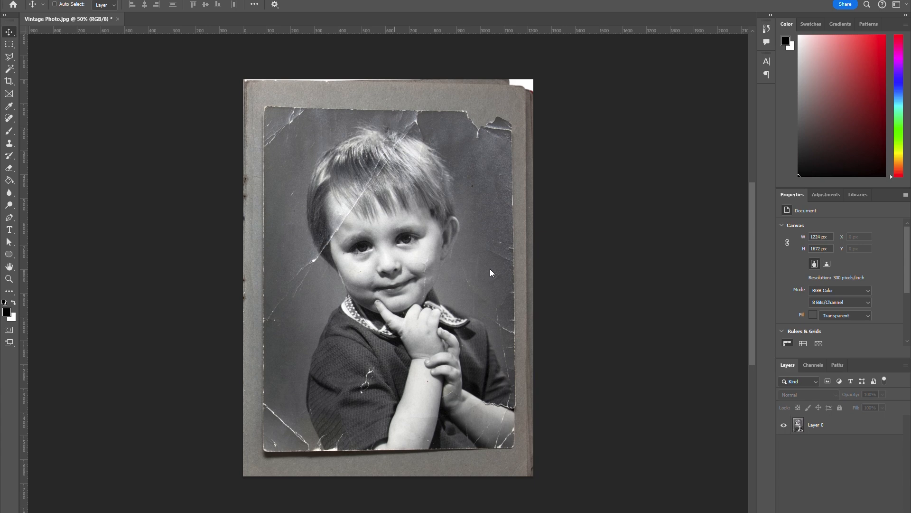
# - Duplicate Layer 0 within the Vintage Photo document, keeping the name Layer 0 copy
pyautogui.click(844, 427)
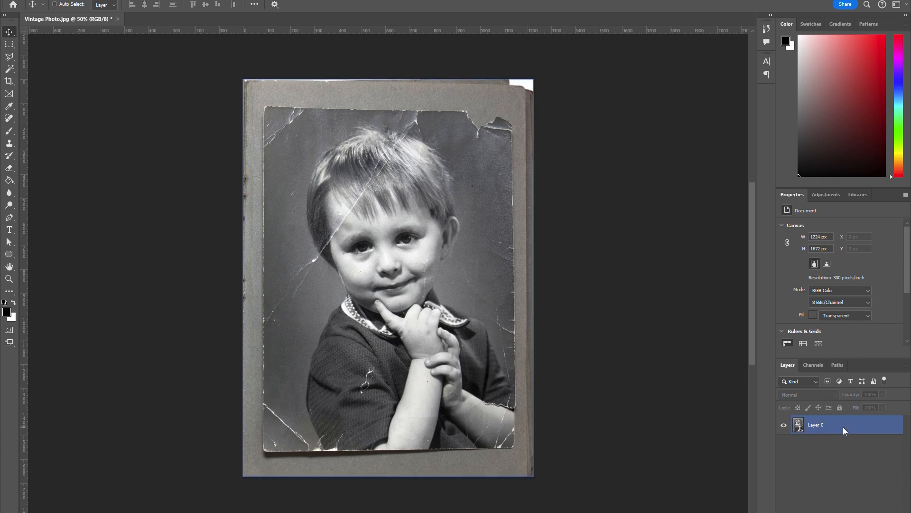
pyautogui.rightClick(843, 427)
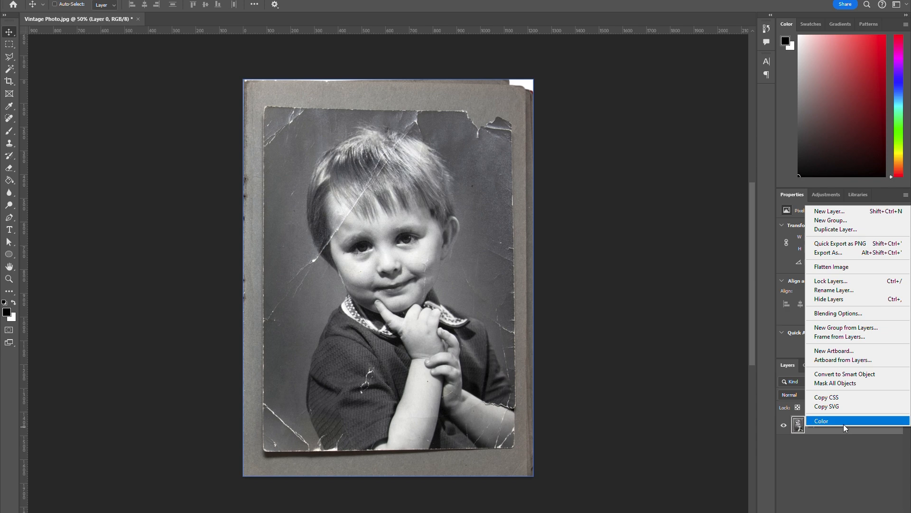
pyautogui.click(818, 230)
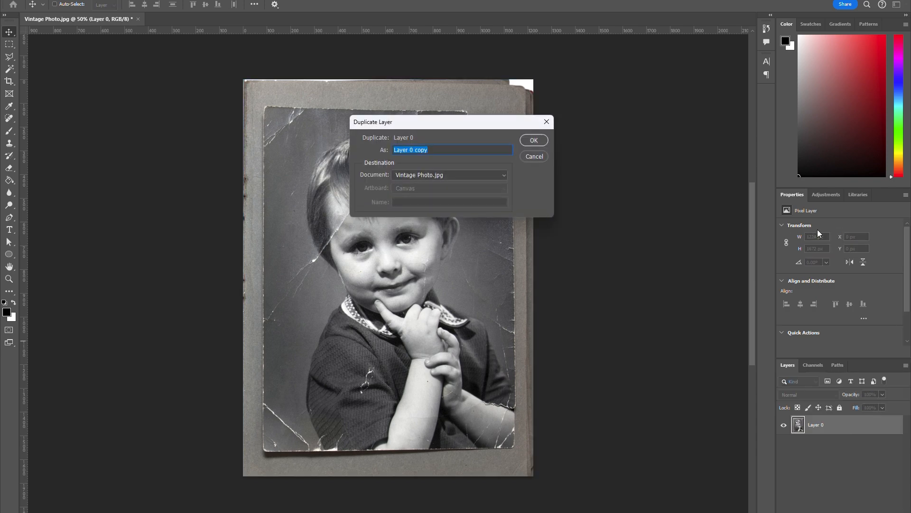
pyautogui.click(524, 141)
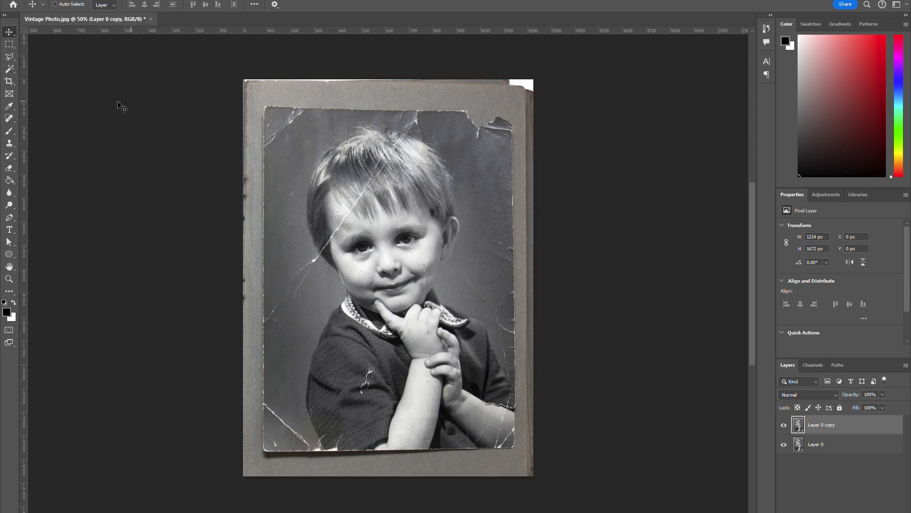
# - Crop the image to the portrait, cutting away the surrounding album page and the photo's worn outer edges
pyautogui.click(8, 83)
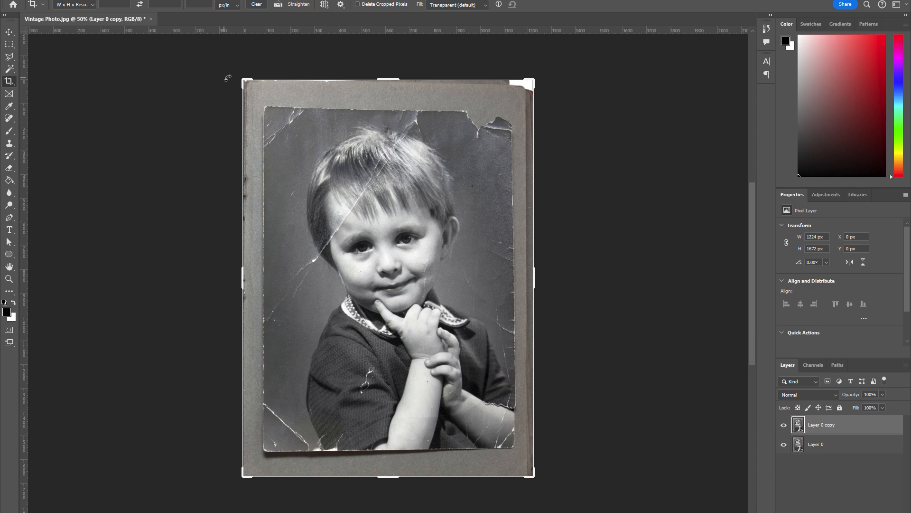
pyautogui.moveTo(243, 84); pyautogui.dragTo(257, 102)
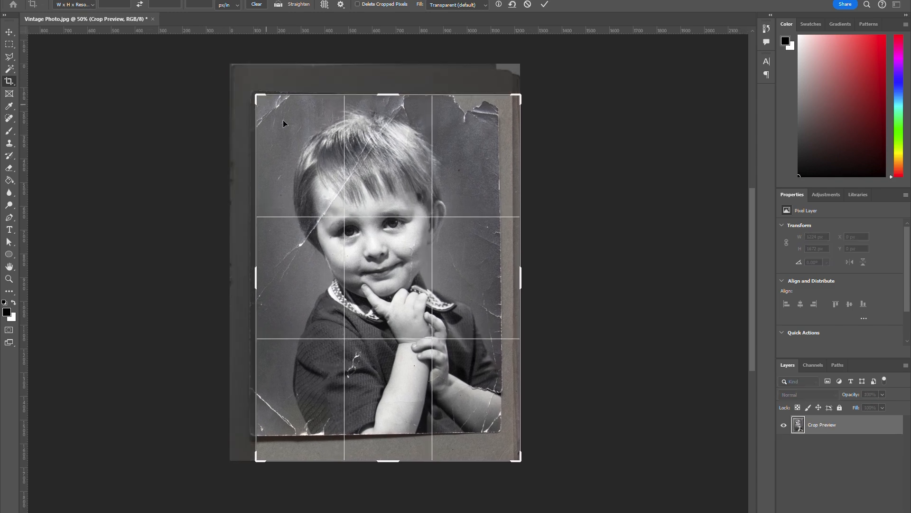
pyautogui.moveTo(521, 455); pyautogui.dragTo(508, 444)
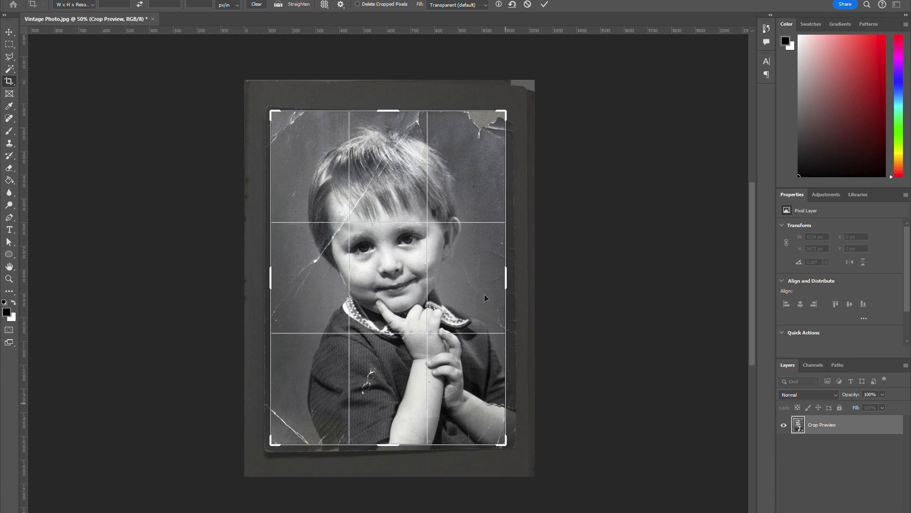
pyautogui.click(544, 4)
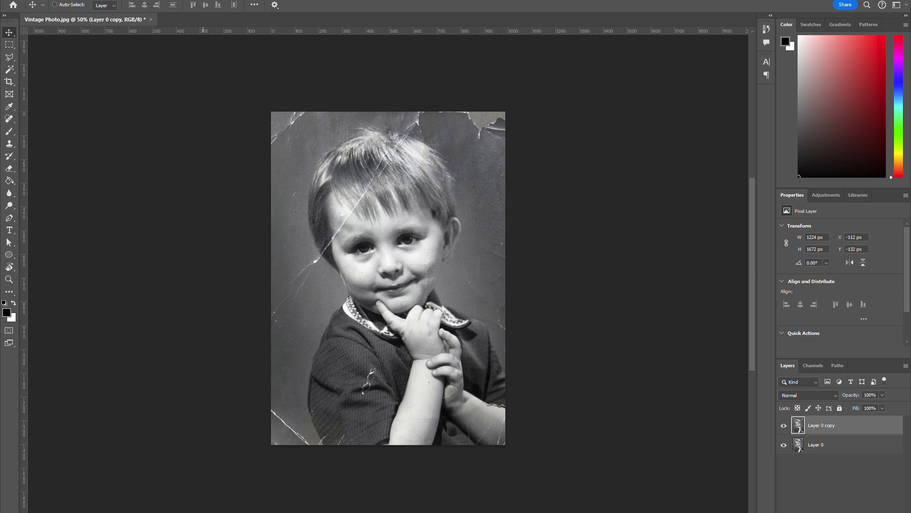
# - Apply the Photo Restoration neural filter to the current layer with scratch reduction set to 89
pyautogui.hotkey('alt', 't')
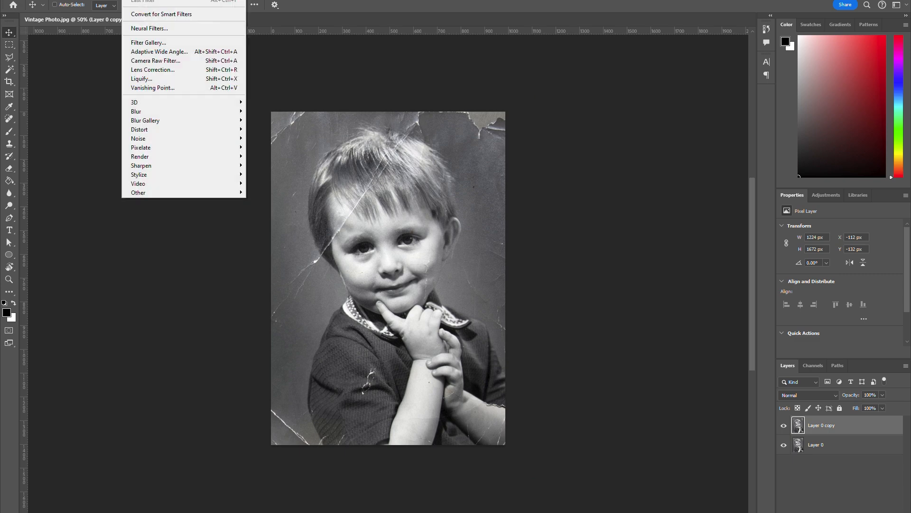
pyautogui.click(137, 27)
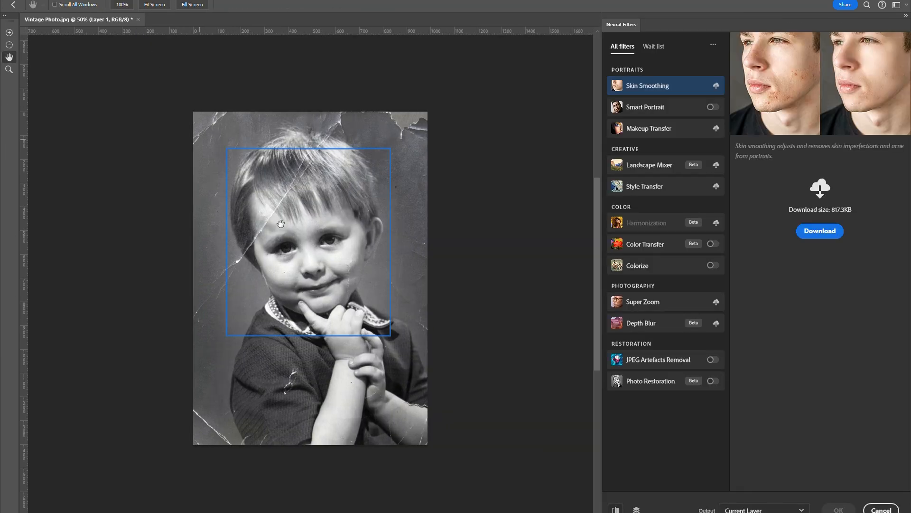
pyautogui.click(713, 381)
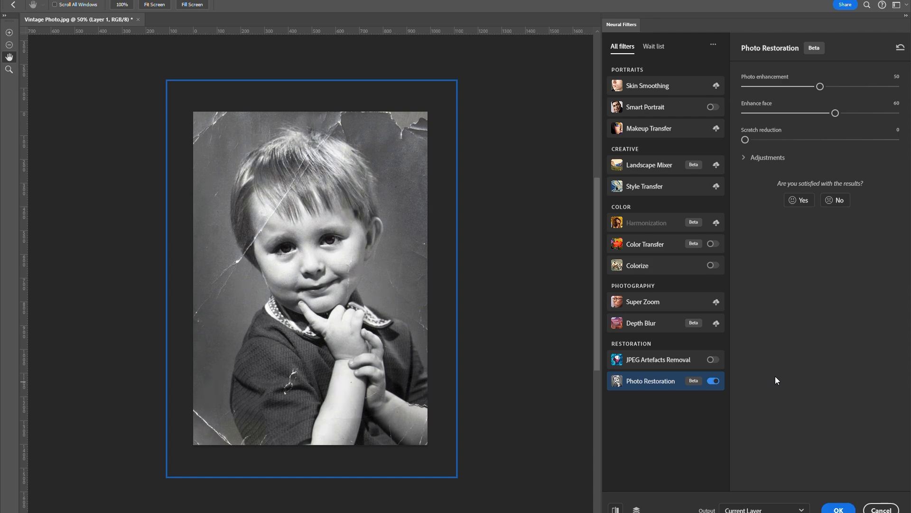
pyautogui.moveTo(746, 139); pyautogui.dragTo(880, 156)
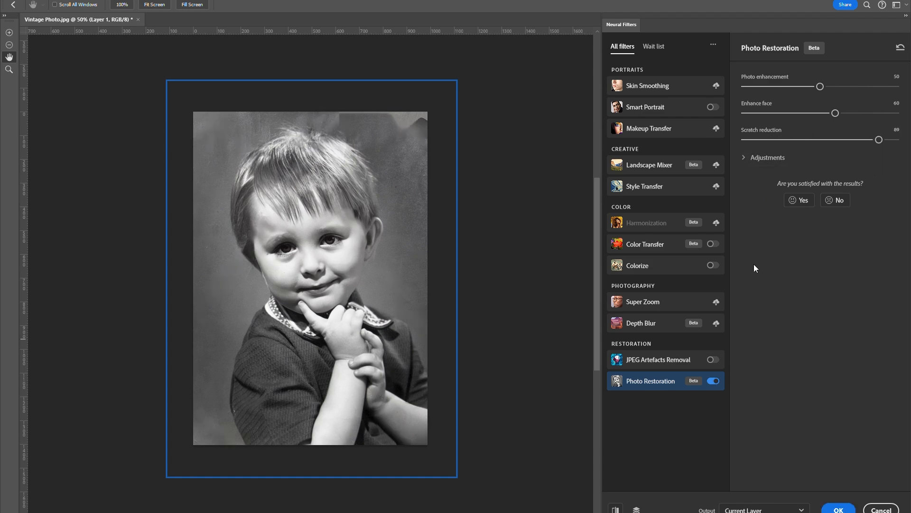
pyautogui.click(743, 159)
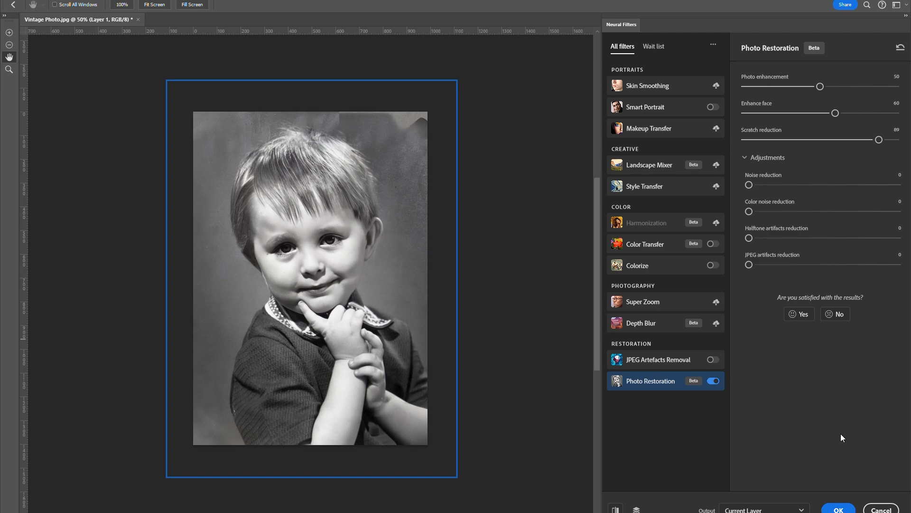
pyautogui.click(839, 510)
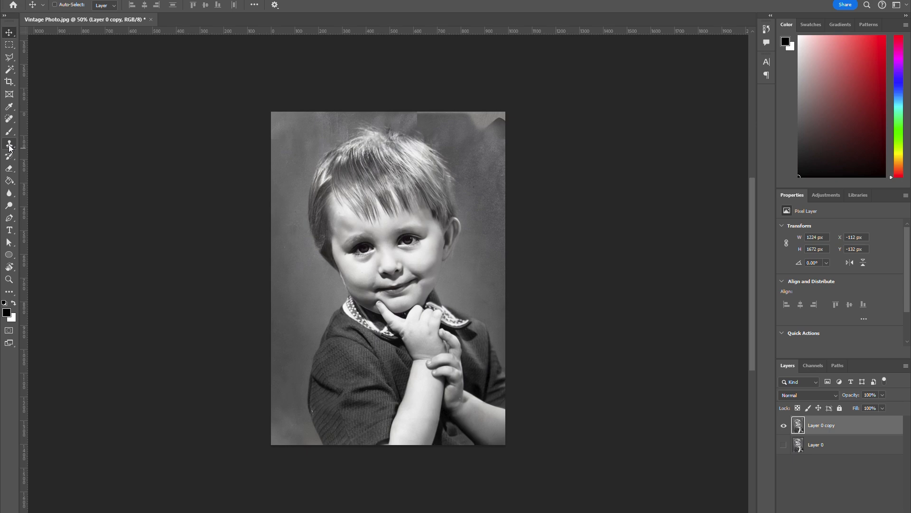
# - Clone clean background over the damaged upper-right corner and top edge using a 124 px Clone Stamp with 0% hardness
pyautogui.click(10, 145)
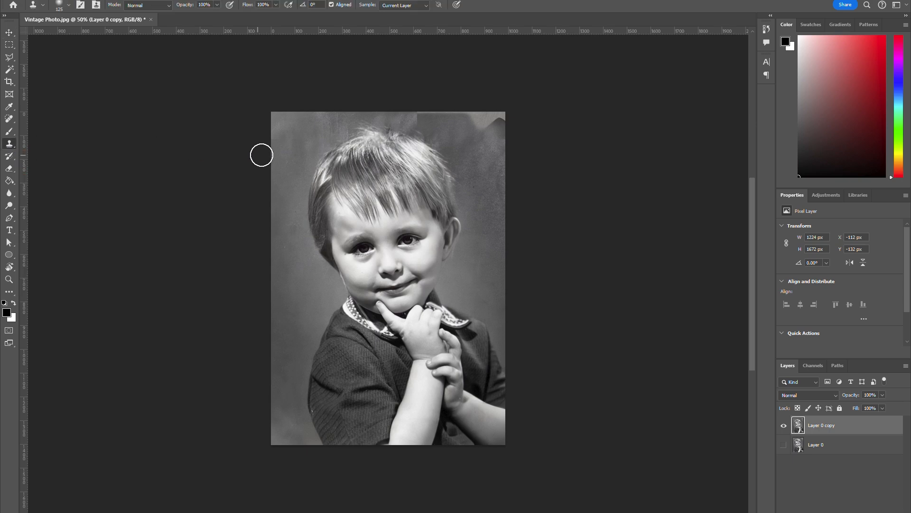
pyautogui.rightClick(284, 155)
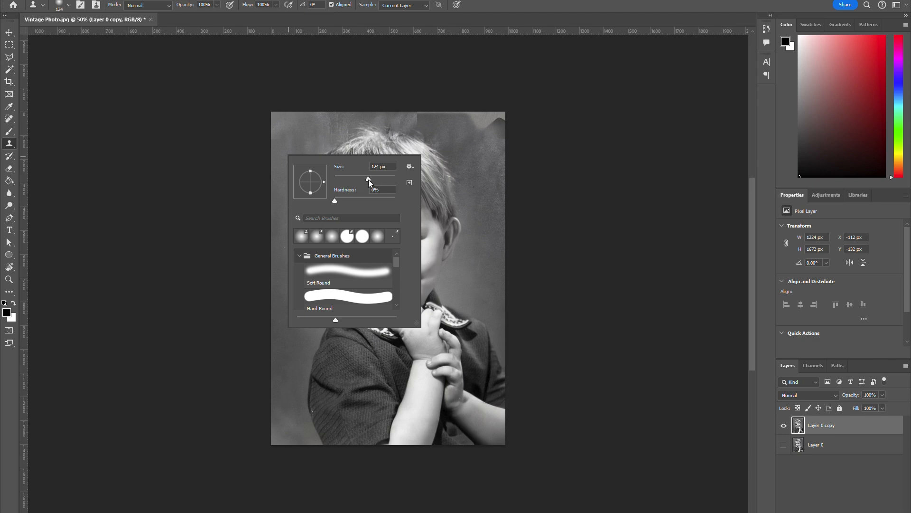
pyautogui.moveTo(335, 200)
pyautogui.mouseDown()
pyautogui.moveTo(365, 202)
pyautogui.moveTo(328, 200)
pyautogui.mouseUp()
pyautogui.rightClick(491, 144)
pyautogui.press('Escape')
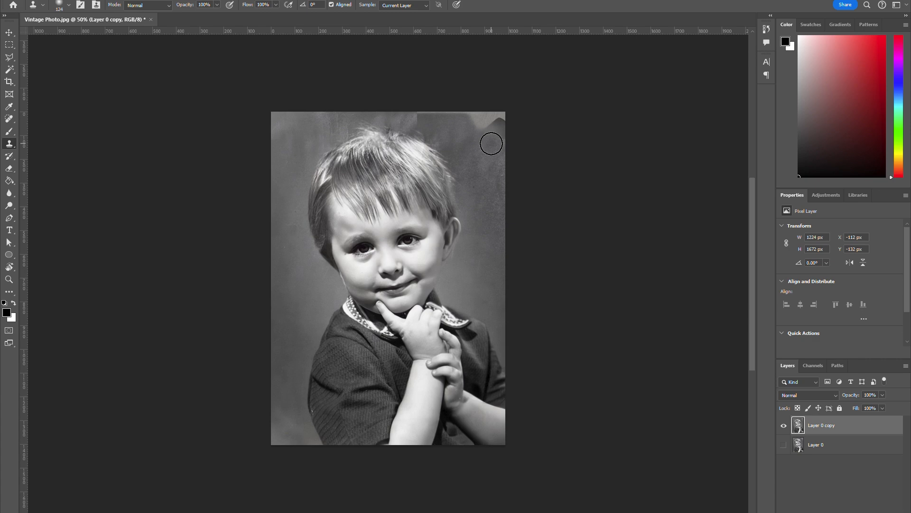
pyautogui.keyDown('alt'); pyautogui.click(485, 201); pyautogui.keyUp('alt')
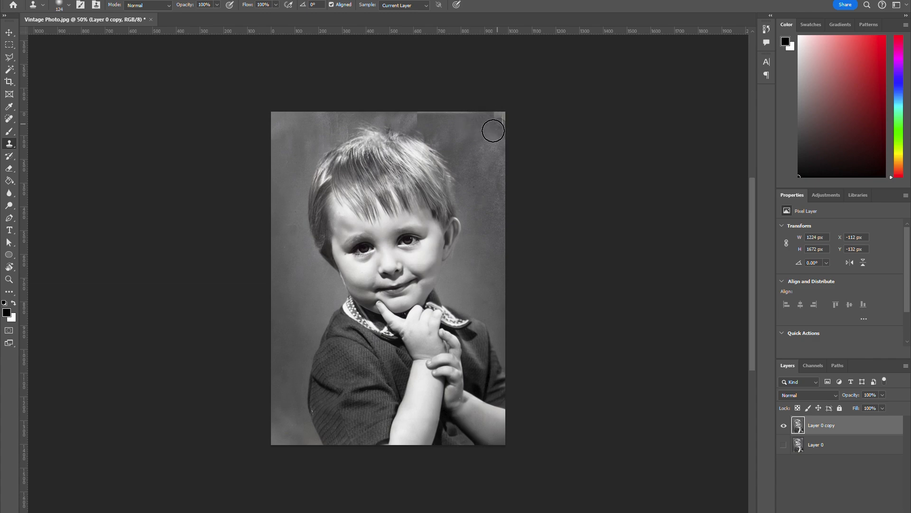
pyautogui.keyDown('alt'); pyautogui.click(480, 170); pyautogui.keyUp('alt')
pyautogui.moveTo(497, 118)
pyautogui.mouseDown()
pyautogui.moveTo(505, 118)
pyautogui.moveTo(442, 106)
pyautogui.moveTo(416, 112)
pyautogui.mouseUp()
pyautogui.keyDown('alt'); pyautogui.click(481, 167); pyautogui.keyUp('alt')
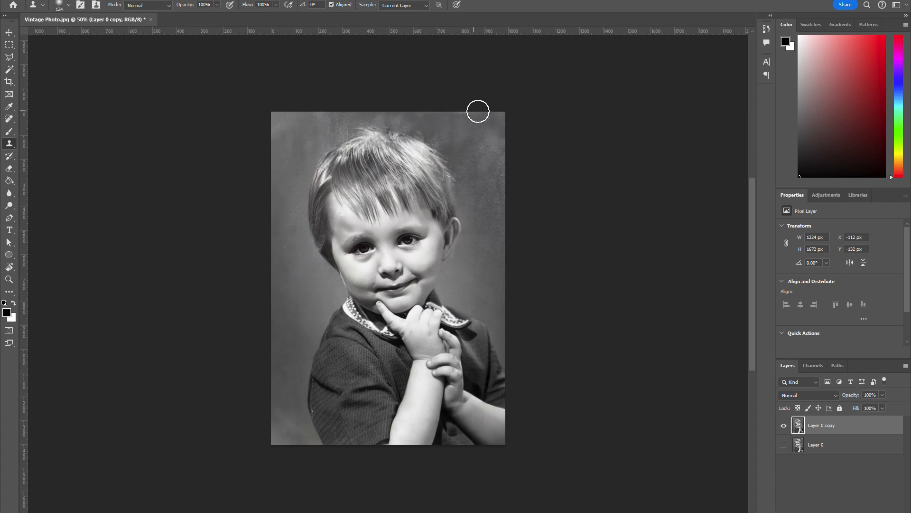
pyautogui.keyDown('alt'); pyautogui.click(478, 179); pyautogui.keyUp('alt')
pyautogui.moveTo(463, 112); pyautogui.dragTo(478, 112)
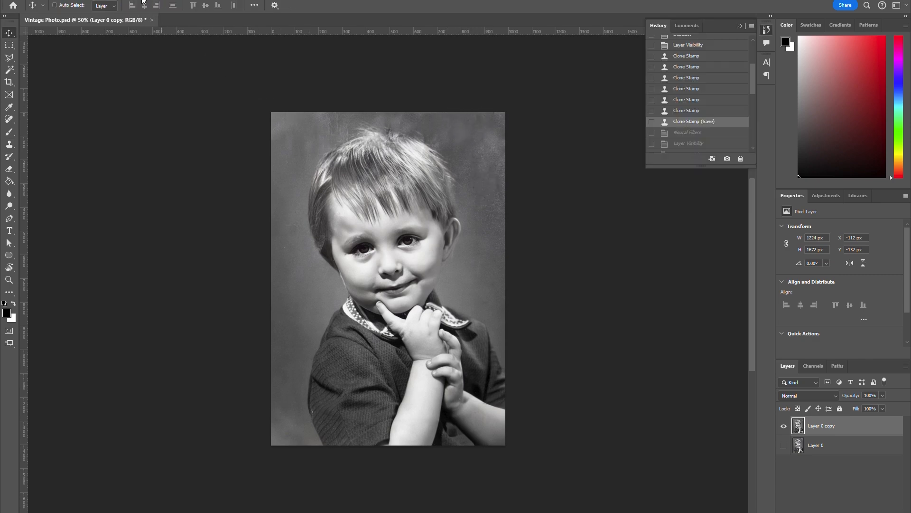
# - Colorize the portrait with the Colorize neural filter, slightly lowering the saturation and outputting to a new layer
pyautogui.click(130, 0)
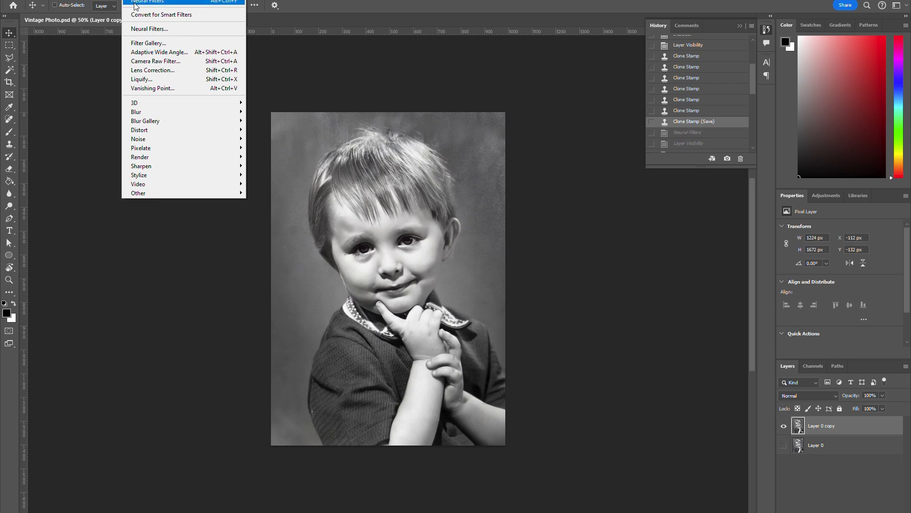
pyautogui.click(140, 29)
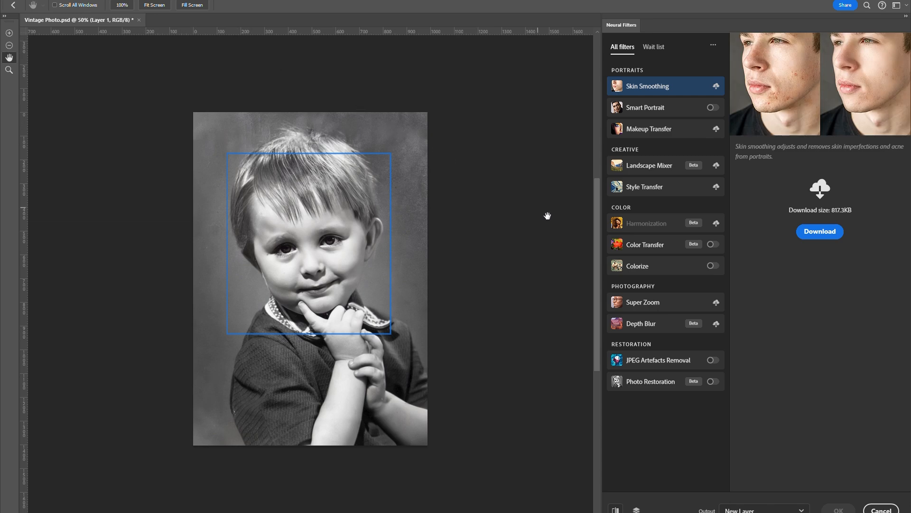
pyautogui.click(711, 266)
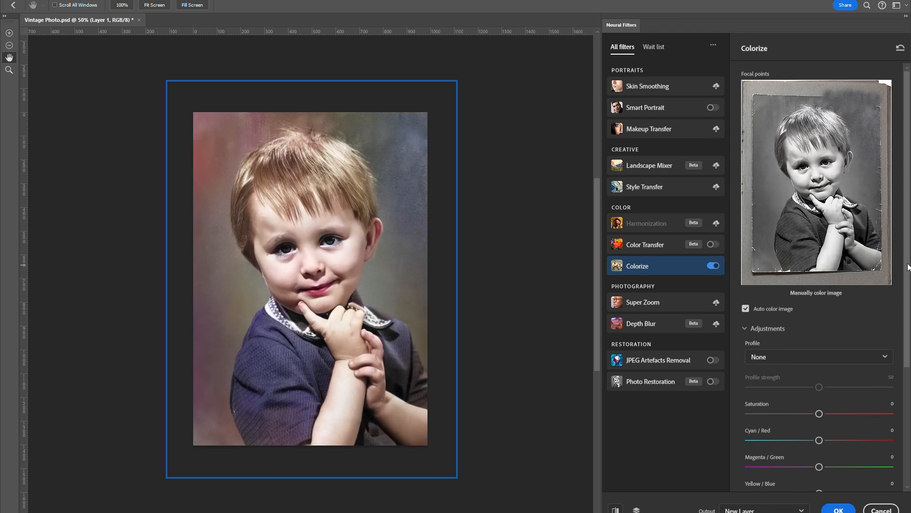
pyautogui.moveTo(908, 267); pyautogui.dragTo(907, 385)
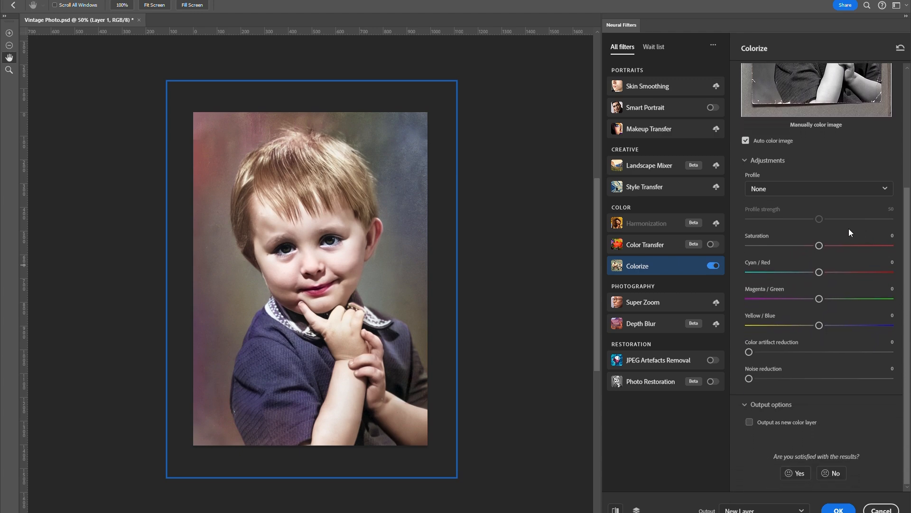
pyautogui.moveTo(816, 246); pyautogui.dragTo(811, 246)
pyautogui.click(848, 509)
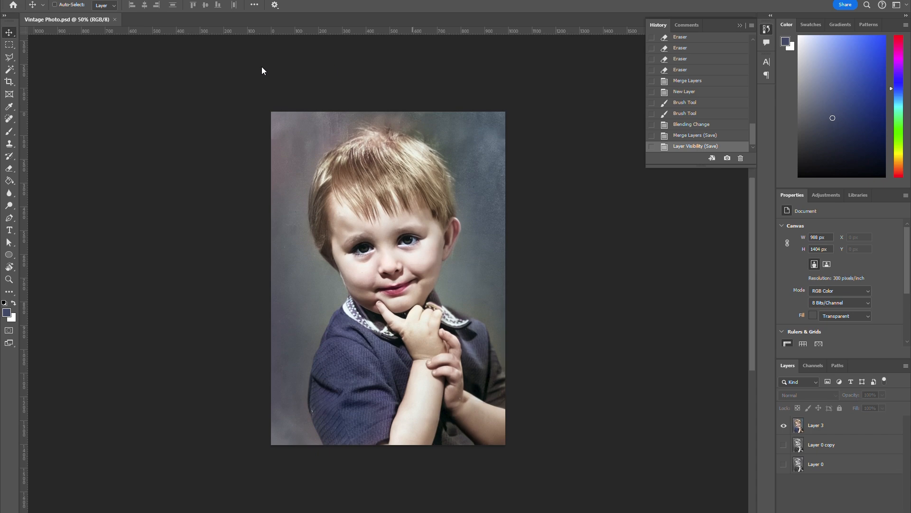
# - Export the colorized photo as a JPG at 100% scale and quality 7
pyautogui.hotkey('alt', 'f')
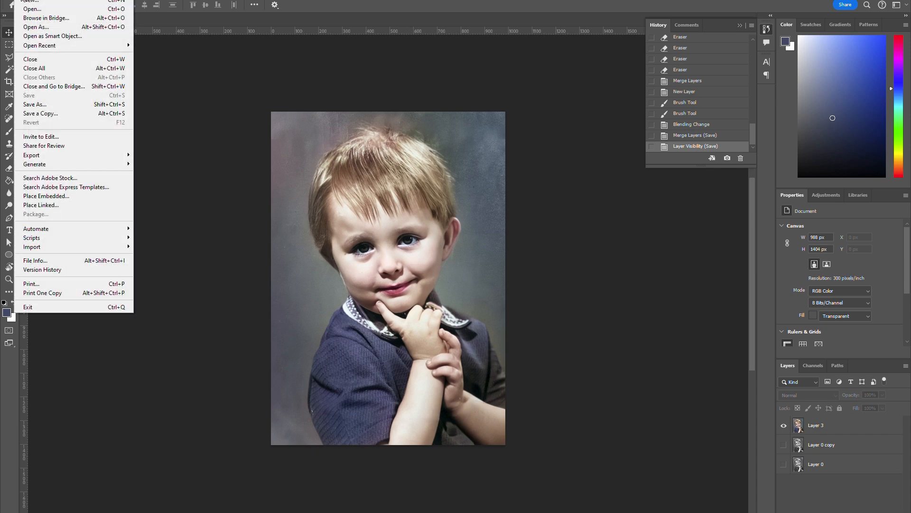
pyautogui.moveTo(44, 156)
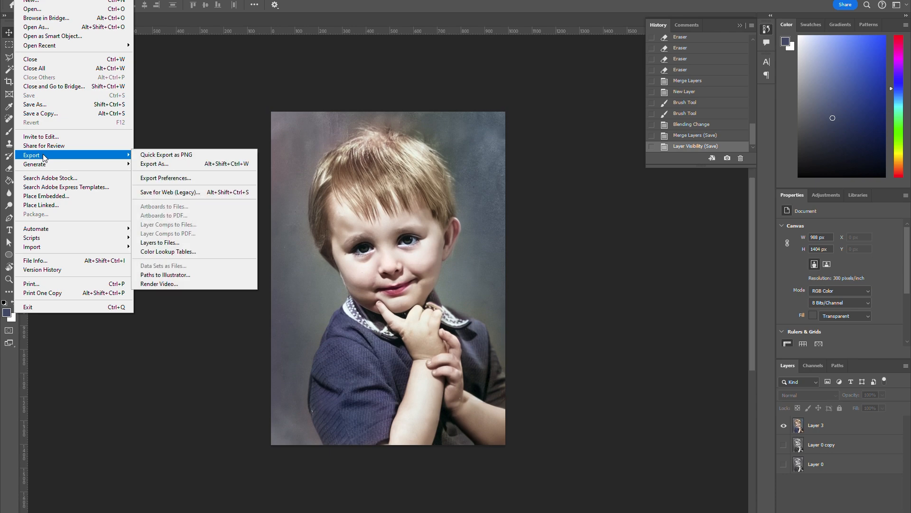
pyautogui.click(187, 165)
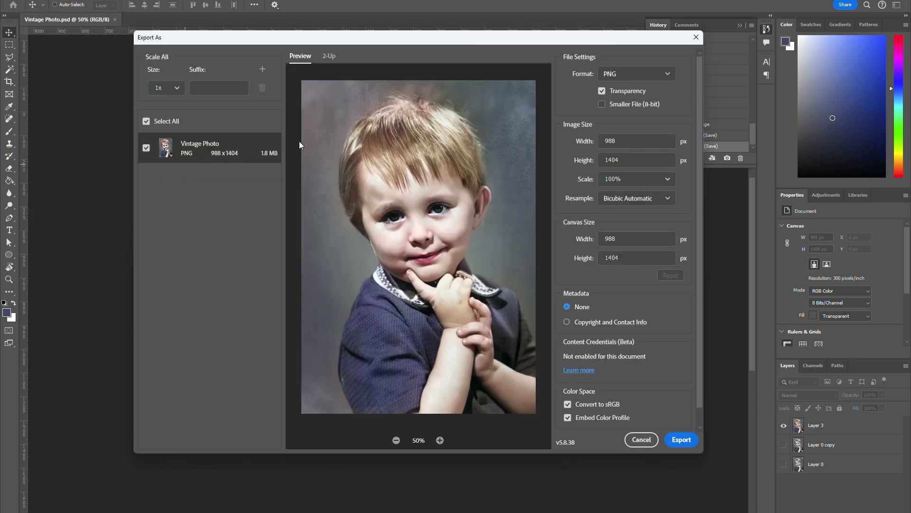
pyautogui.click(634, 76)
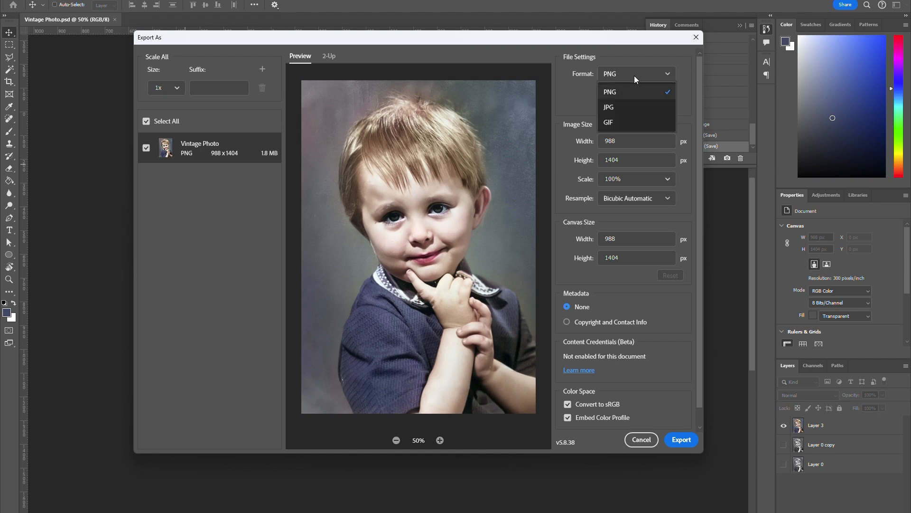
pyautogui.click(630, 108)
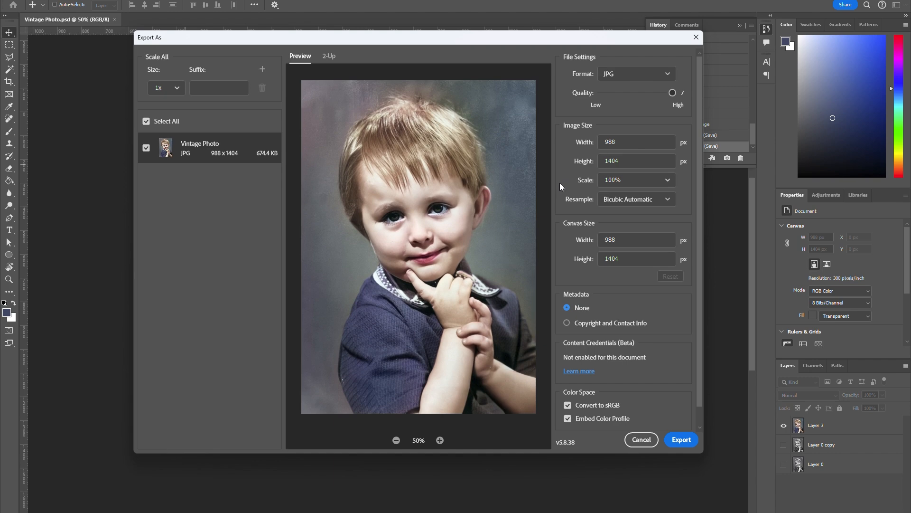
pyautogui.click(681, 439)
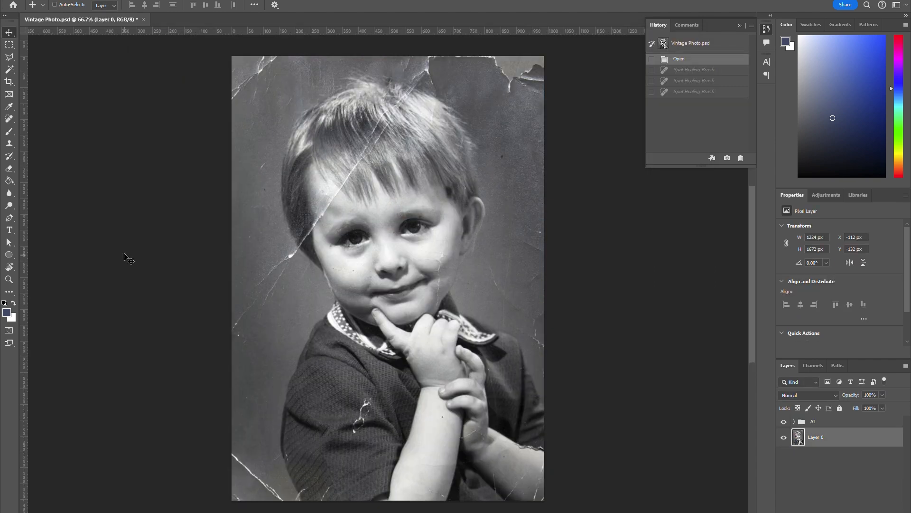
# - Heal the cracks in the upper-left corner of Layer 0 using a content-aware 60 px Spot Healing Brush with 0% hardness
pyautogui.click(9, 119)
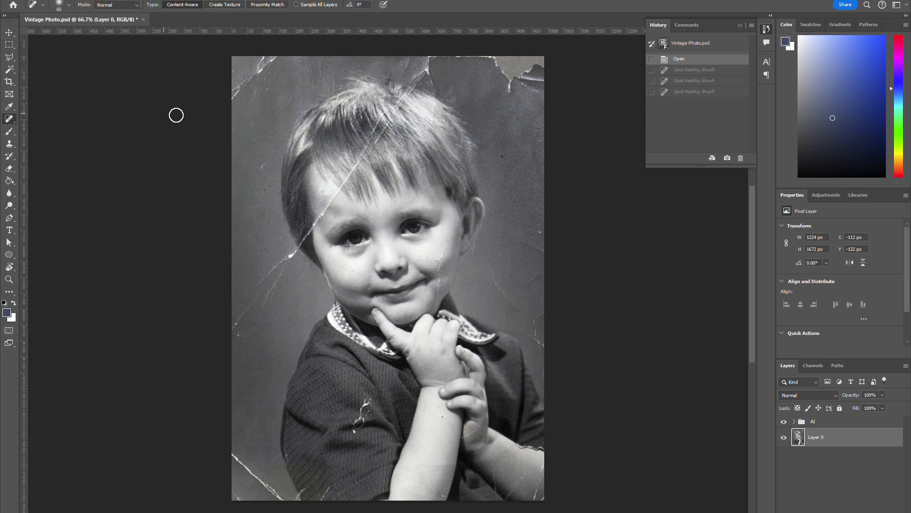
pyautogui.rightClick(257, 117)
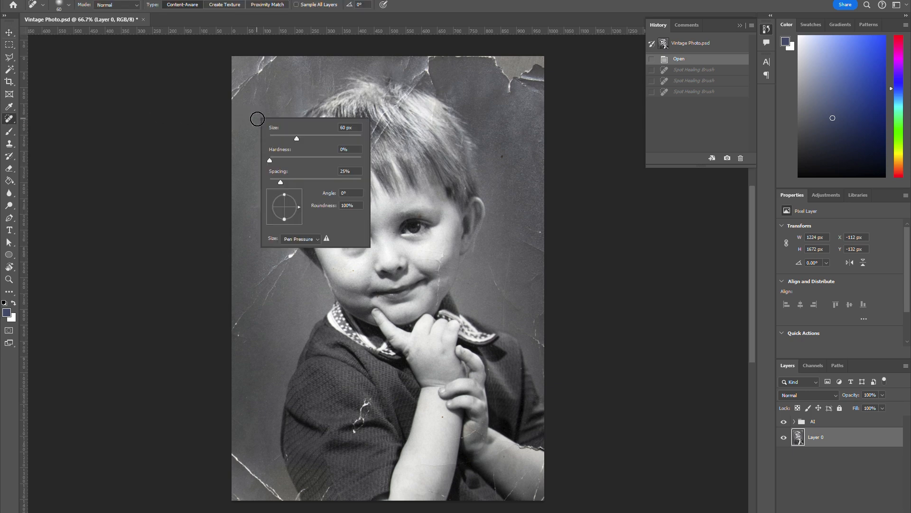
pyautogui.moveTo(305, 140); pyautogui.dragTo(304, 139)
pyautogui.press('Return')
pyautogui.click(245, 112)
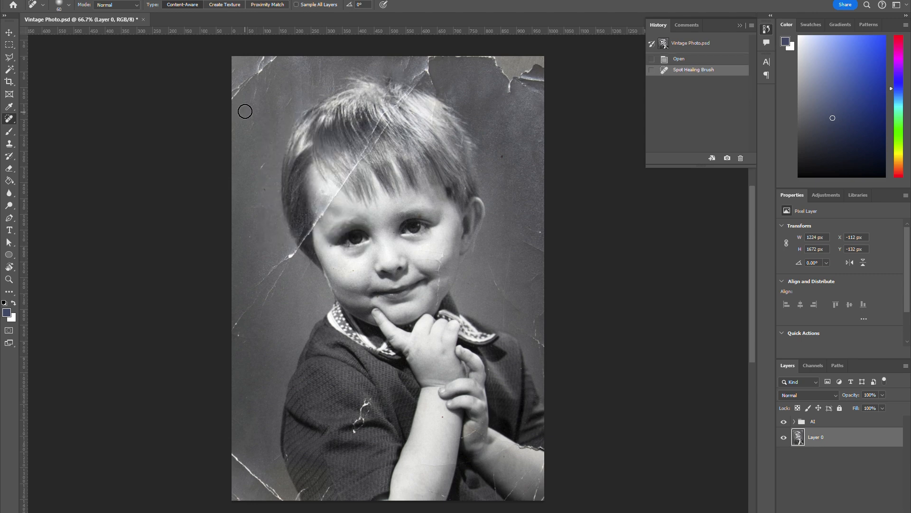
pyautogui.moveTo(234, 96)
pyautogui.mouseDown()
pyautogui.moveTo(277, 54)
pyautogui.moveTo(224, 103)
pyautogui.moveTo(271, 72)
pyautogui.moveTo(263, 98)
pyautogui.moveTo(291, 100)
pyautogui.mouseUp()
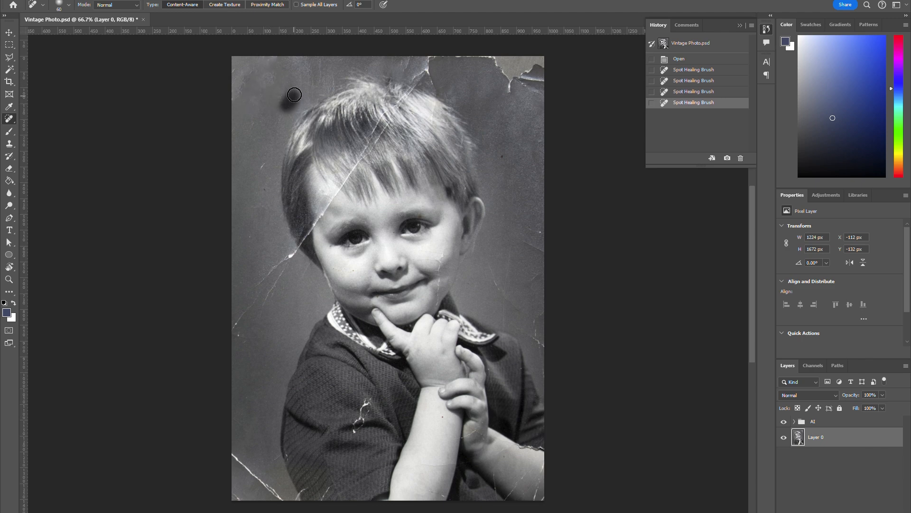
# - Heal the remaining cracks and specks in Layer 0's background along the left side, top edge and right side using the content-aware Spot Healing Brush
pyautogui.moveTo(262, 157); pyautogui.dragTo(266, 196)
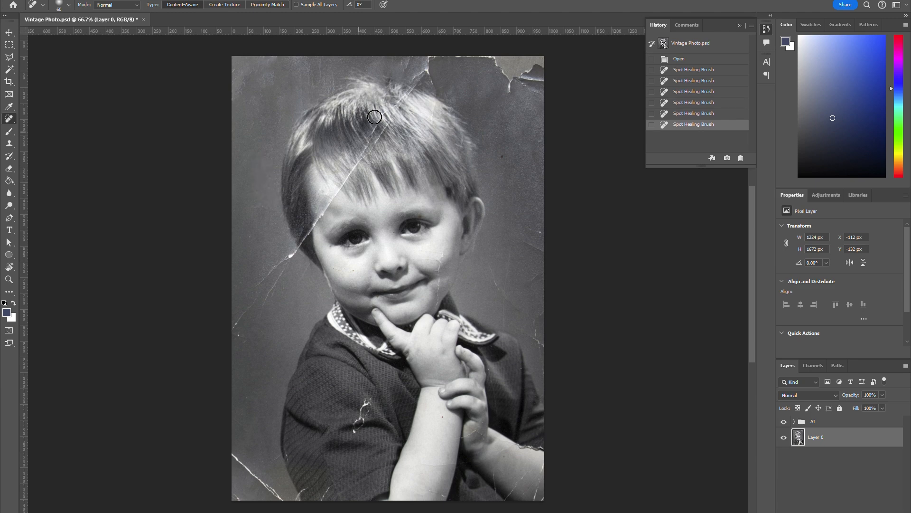
pyautogui.moveTo(410, 76)
pyautogui.mouseDown()
pyautogui.moveTo(429, 73)
pyautogui.moveTo(432, 84)
pyautogui.moveTo(432, 65)
pyautogui.moveTo(422, 64)
pyautogui.moveTo(429, 58)
pyautogui.moveTo(425, 72)
pyautogui.moveTo(403, 64)
pyautogui.moveTo(411, 58)
pyautogui.moveTo(406, 72)
pyautogui.moveTo(405, 57)
pyautogui.moveTo(480, 59)
pyautogui.mouseUp()
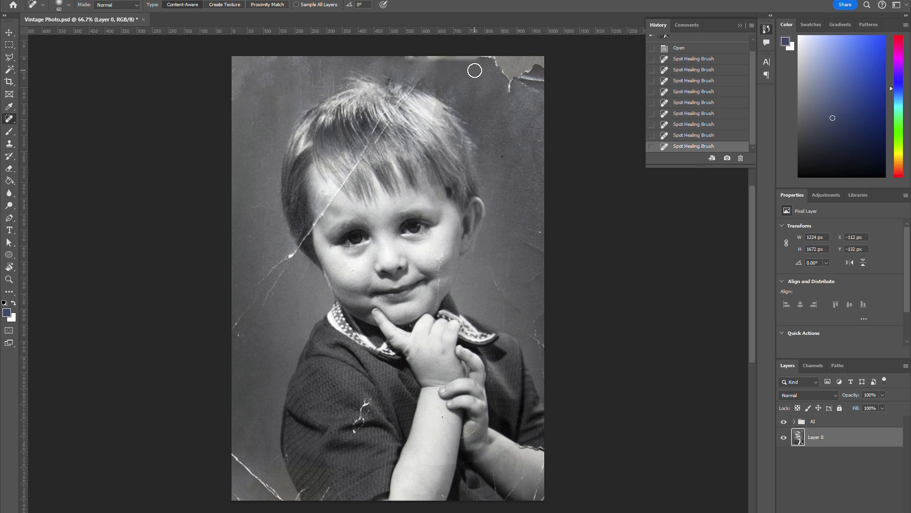
pyautogui.hotkey('ctrl', 'z')
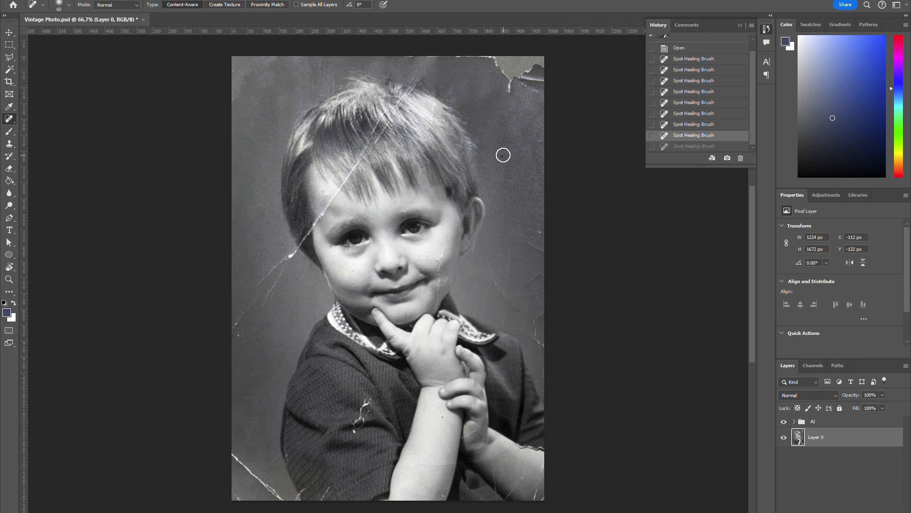
pyautogui.moveTo(503, 155); pyautogui.dragTo(504, 166)
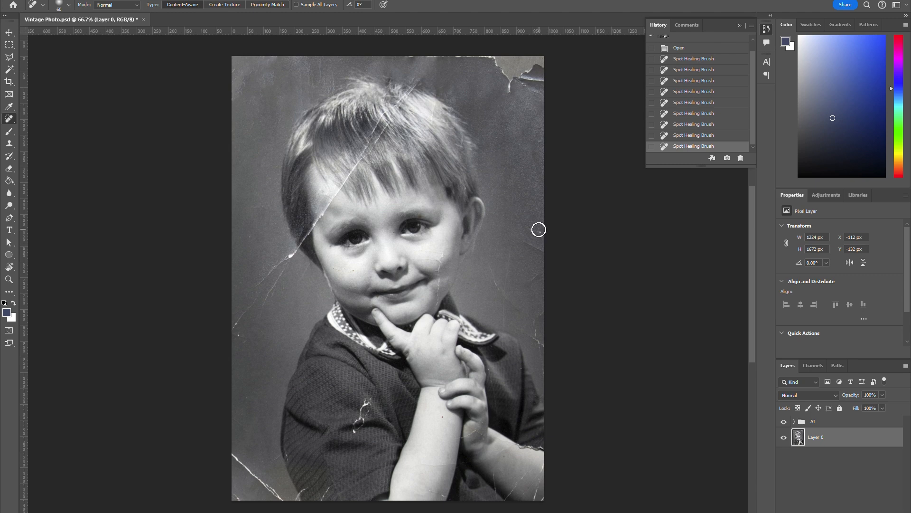
pyautogui.moveTo(539, 230)
pyautogui.mouseDown()
pyautogui.moveTo(542, 237)
pyautogui.moveTo(520, 236)
pyautogui.moveTo(550, 252)
pyautogui.mouseUp()
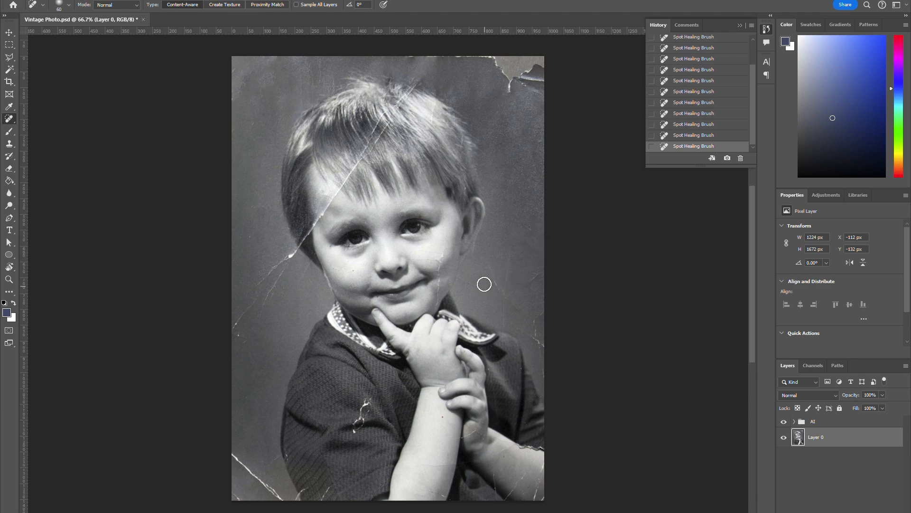
pyautogui.moveTo(486, 266); pyautogui.dragTo(518, 312)
pyautogui.moveTo(508, 242); pyautogui.dragTo(503, 291)
pyautogui.moveTo(521, 324)
pyautogui.mouseDown()
pyautogui.moveTo(544, 356)
pyautogui.moveTo(534, 321)
pyautogui.moveTo(546, 313)
pyautogui.moveTo(537, 346)
pyautogui.mouseUp()
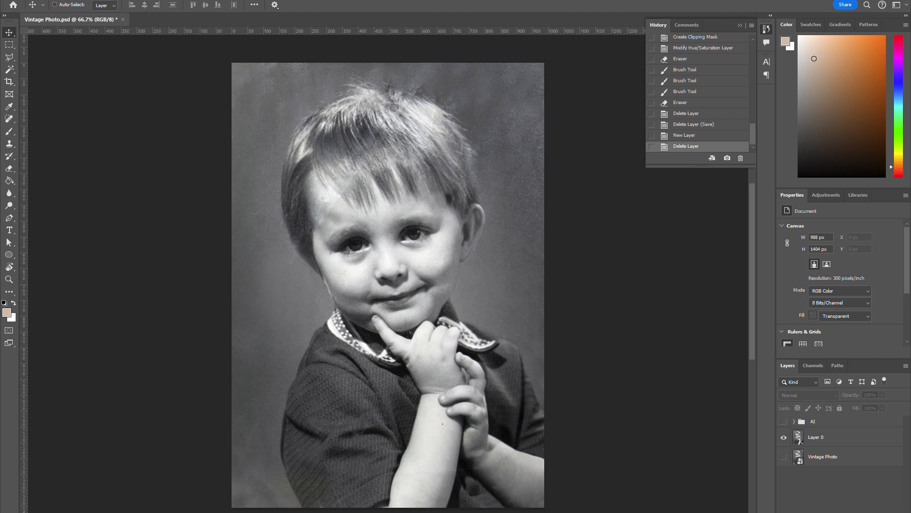
# - Create a new layer directly above Layer 0, outside the AI group, and name it Skin Tone
pyautogui.hotkey('ctrl', 'shift', 'alt', 'n')
pyautogui.moveTo(835, 426); pyautogui.dragTo(835, 449)
pyautogui.doubleClick(814, 437)
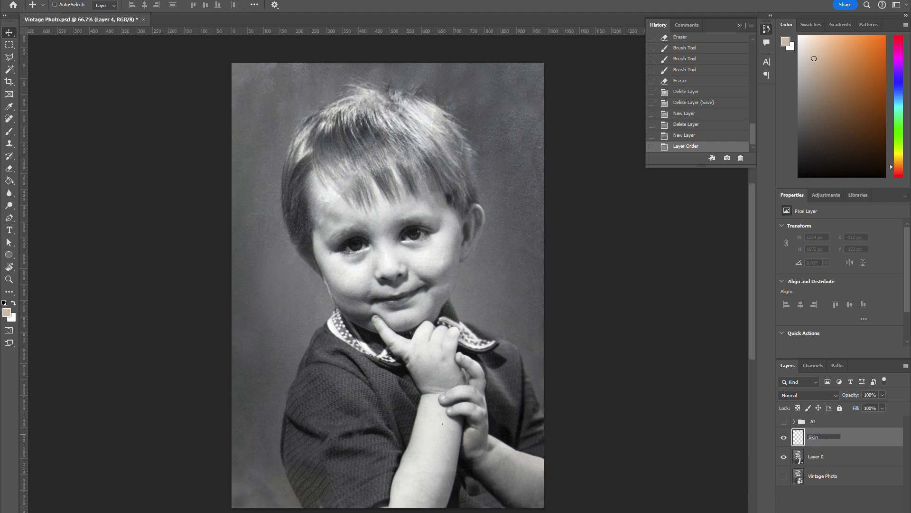
pyautogui.press('Return')
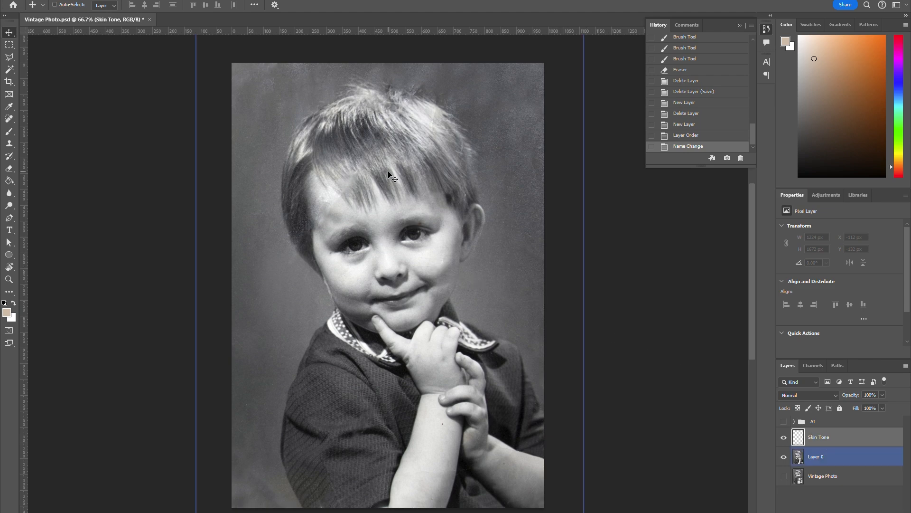
# - Paint the face, ear, hands and arms light beige with a soft 0%-hardness brush on the Skin Tone layer, and set its blend mode to Color
pyautogui.click(7, 313)
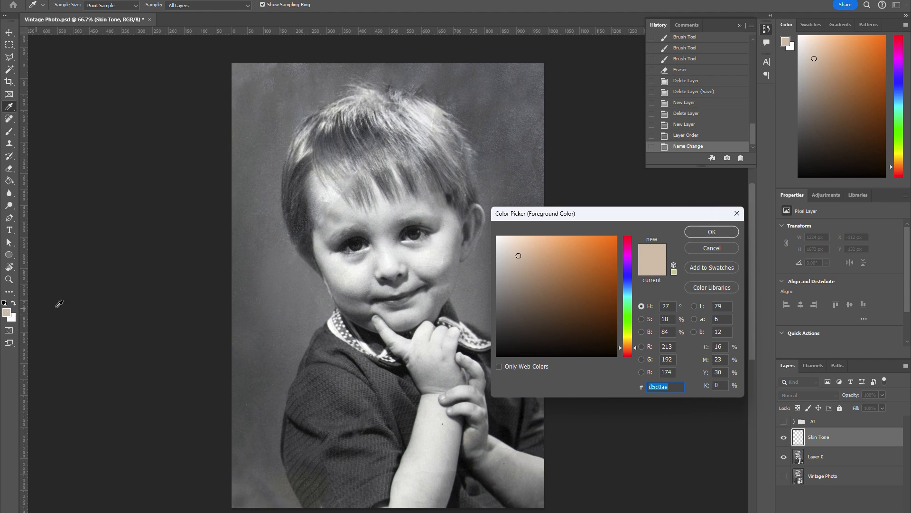
pyautogui.click(517, 255)
pyautogui.click(701, 228)
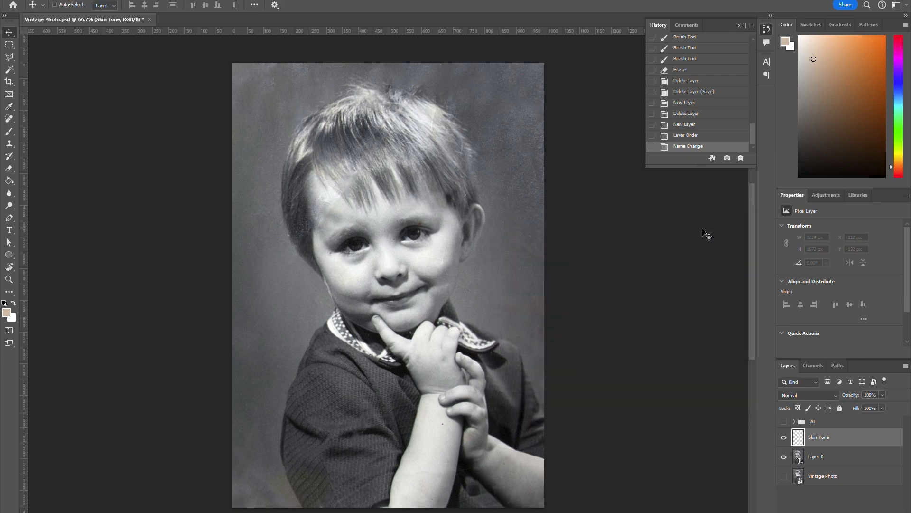
pyautogui.press('v')
pyautogui.keyDown('ctrl'); pyautogui.click(377, 213); pyautogui.keyUp('ctrl')
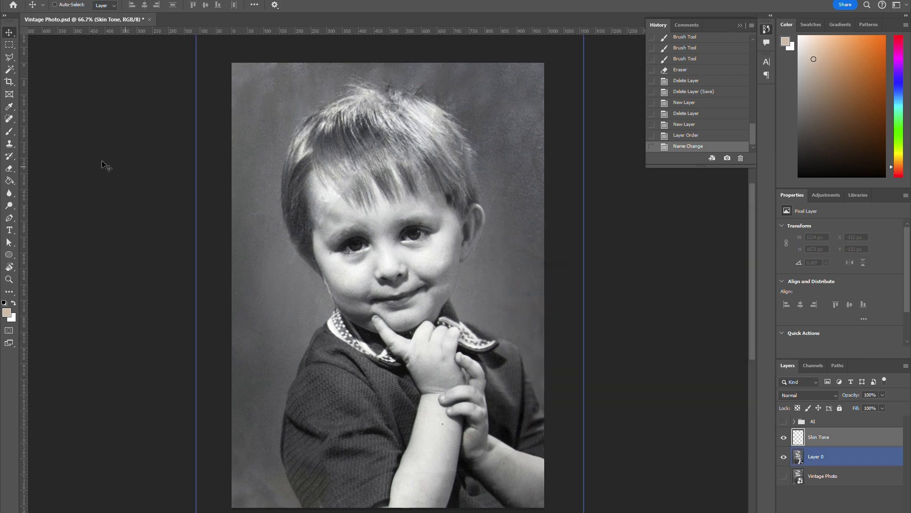
pyautogui.click(9, 131)
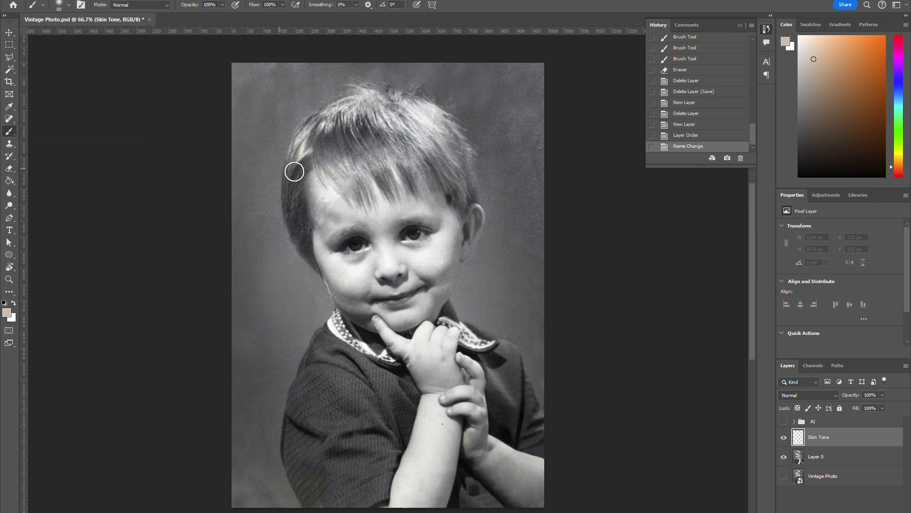
pyautogui.rightClick(330, 189)
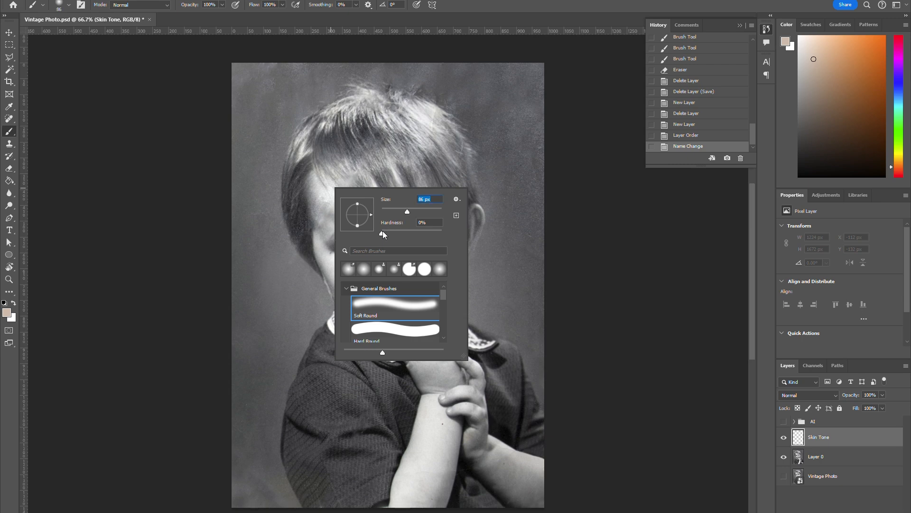
pyautogui.click(315, 182)
pyautogui.moveTo(315, 182)
pyautogui.mouseDown()
pyautogui.moveTo(333, 276)
pyautogui.moveTo(371, 316)
pyautogui.moveTo(429, 303)
pyautogui.moveTo(470, 225)
pyautogui.moveTo(407, 196)
pyautogui.moveTo(330, 192)
pyautogui.moveTo(366, 296)
pyautogui.moveTo(367, 234)
pyautogui.moveTo(430, 224)
pyautogui.moveTo(366, 286)
pyautogui.moveTo(388, 271)
pyautogui.moveTo(357, 274)
pyautogui.moveTo(393, 340)
pyautogui.moveTo(442, 353)
pyautogui.moveTo(453, 372)
pyautogui.moveTo(429, 398)
pyautogui.moveTo(404, 482)
pyautogui.moveTo(476, 407)
pyautogui.moveTo(468, 397)
pyautogui.moveTo(471, 441)
pyautogui.moveTo(522, 499)
pyautogui.moveTo(481, 438)
pyautogui.moveTo(536, 470)
pyautogui.mouseUp()
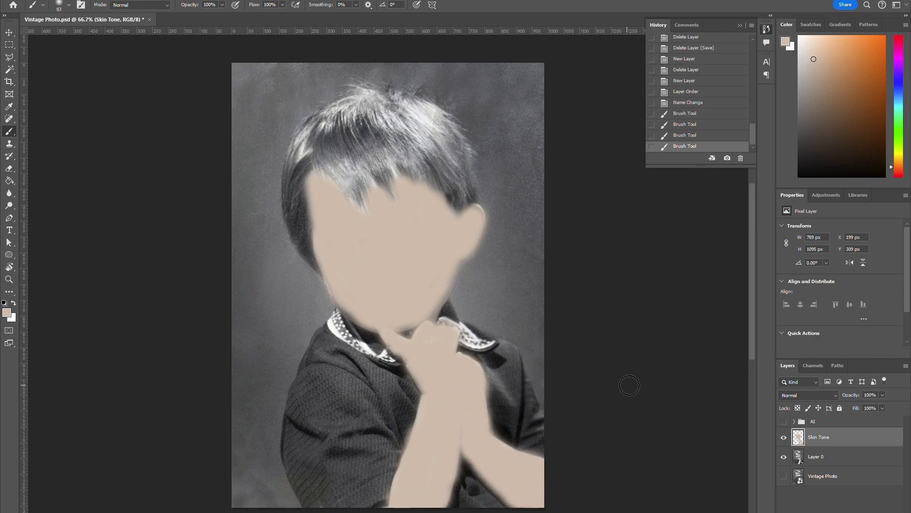
pyautogui.click(790, 397)
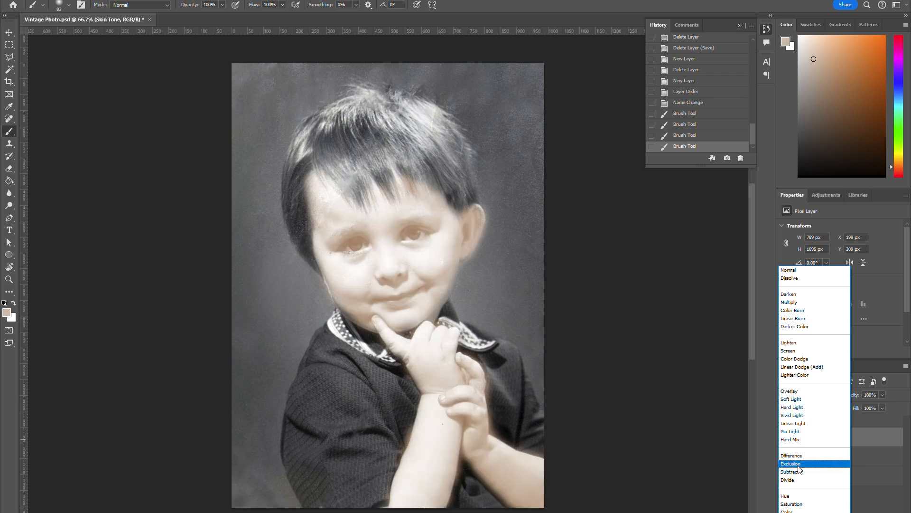
pyautogui.click(788, 511)
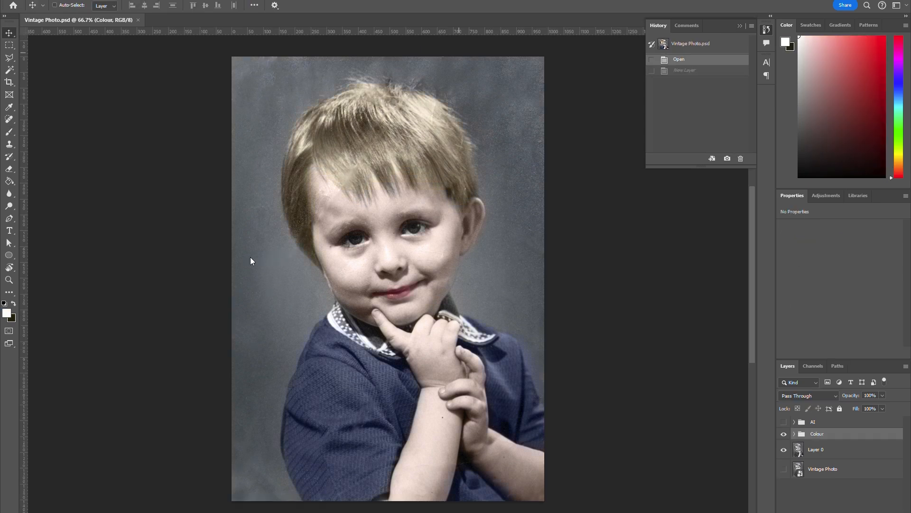
# - Set the foreground color to white and create a new layer above the Colour group
pyautogui.click(7, 313)
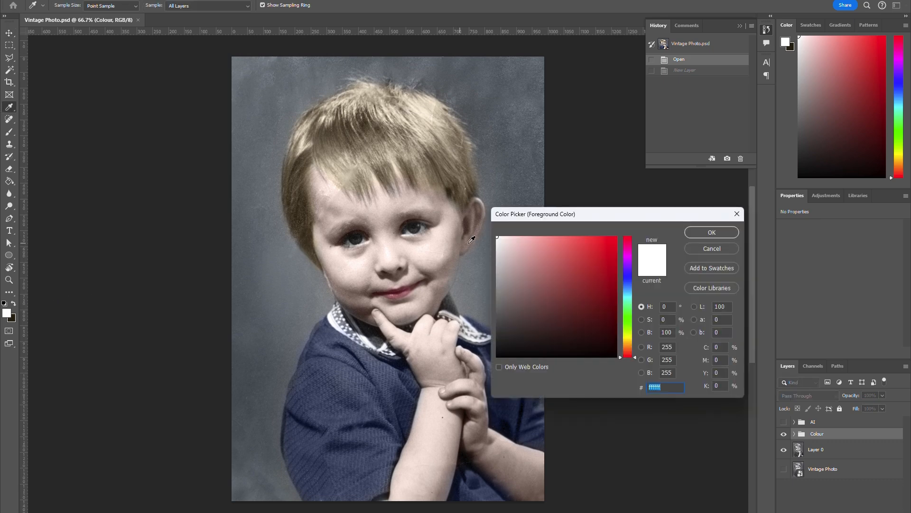
pyautogui.click(493, 233)
pyautogui.click(711, 234)
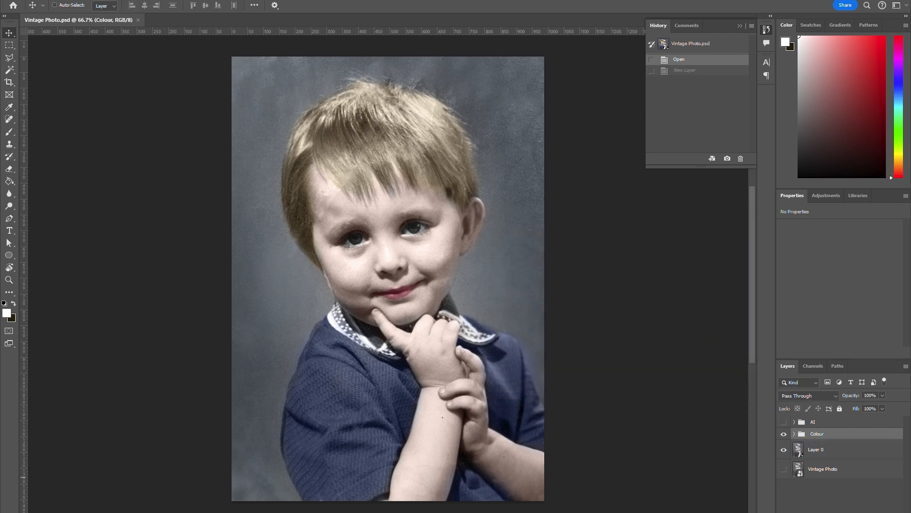
pyautogui.click(884, 512)
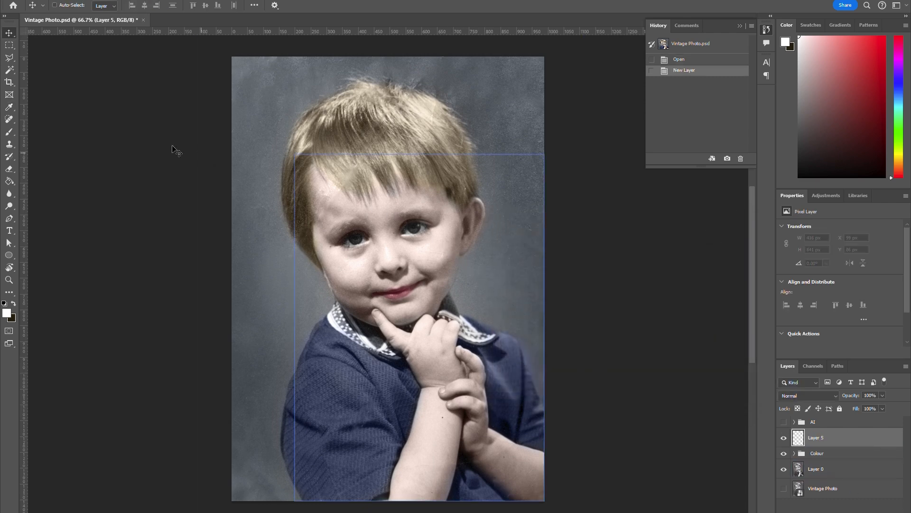
# - Paint white highlights above both eyebrows and on the cheek of the new layer using a 48 px soft round brush with 0% hardness
pyautogui.click(10, 134)
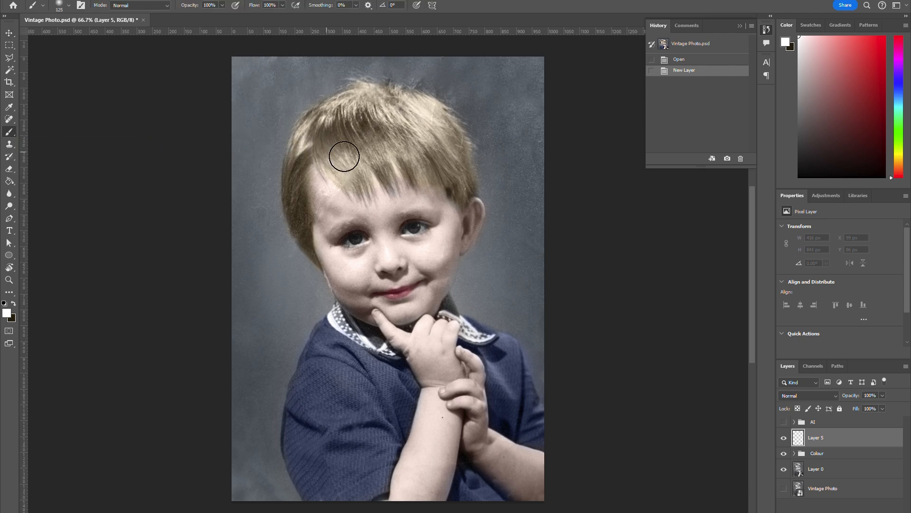
pyautogui.rightClick(401, 176)
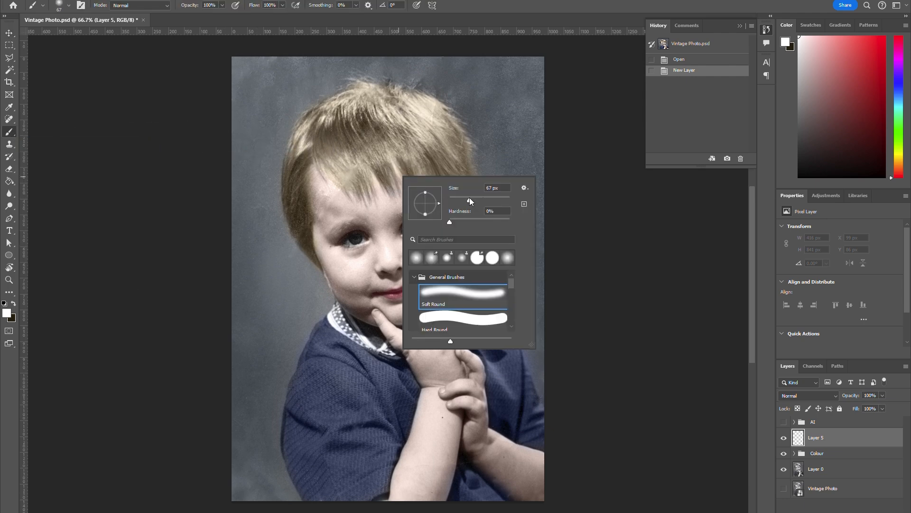
pyautogui.moveTo(464, 198); pyautogui.dragTo(462, 197)
pyautogui.moveTo(463, 202); pyautogui.dragTo(464, 202)
pyautogui.rightClick(337, 208)
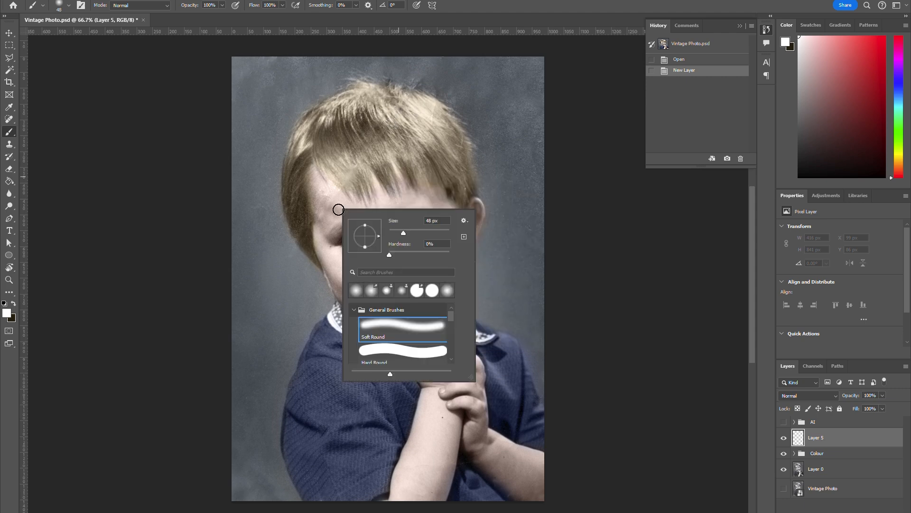
pyautogui.moveTo(324, 193)
pyautogui.mouseDown()
pyautogui.moveTo(348, 207)
pyautogui.moveTo(423, 204)
pyautogui.mouseUp()
pyautogui.hotkey('ctrl', 'z')
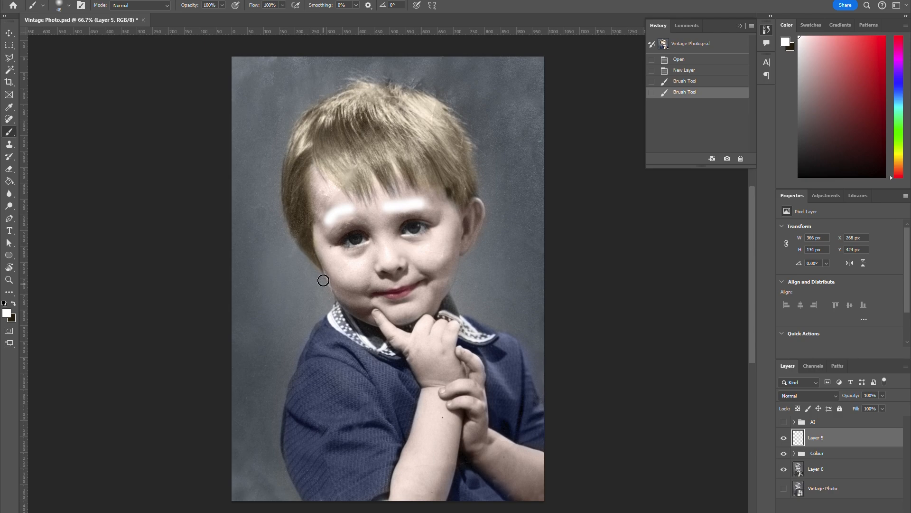
pyautogui.moveTo(340, 275); pyautogui.dragTo(366, 279)
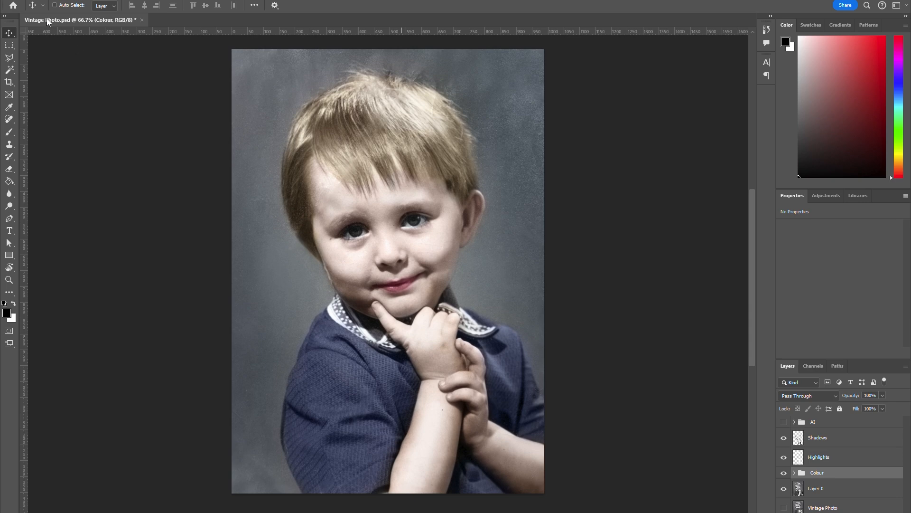
# - Open the export settings for the hand-colorized photo and choose JPG as the file format
pyautogui.hotkey('alt', 'f')
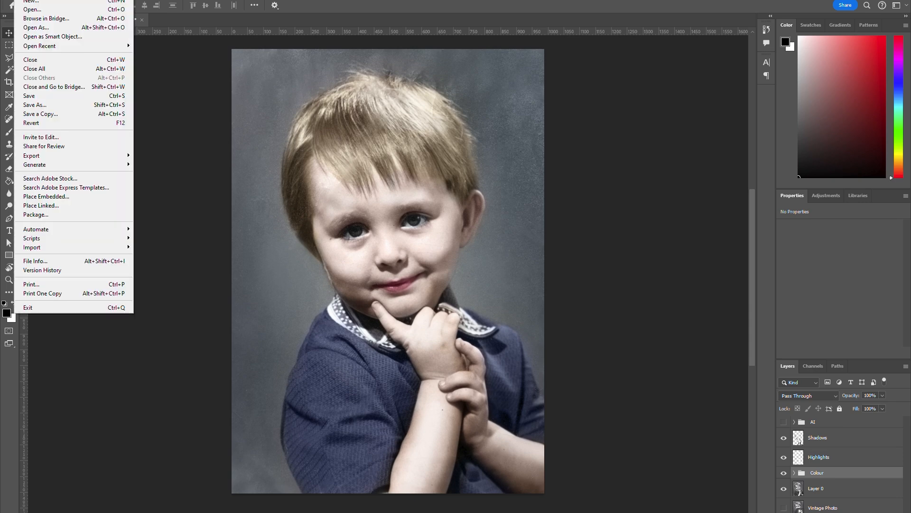
pyautogui.moveTo(33, 160)
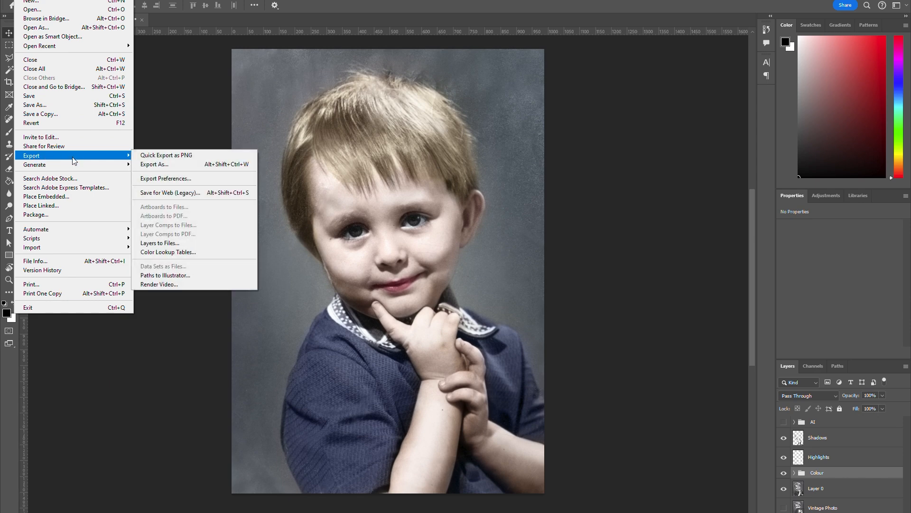
pyautogui.click(161, 166)
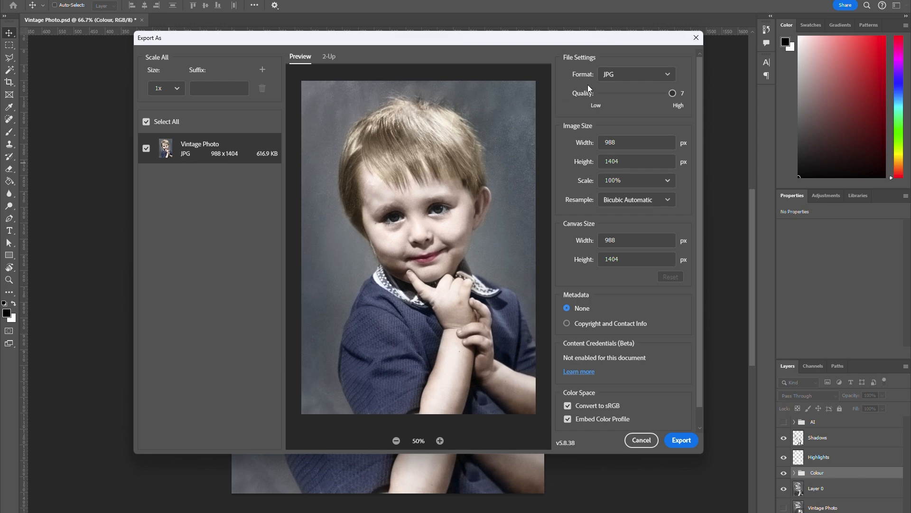
pyautogui.click(629, 78)
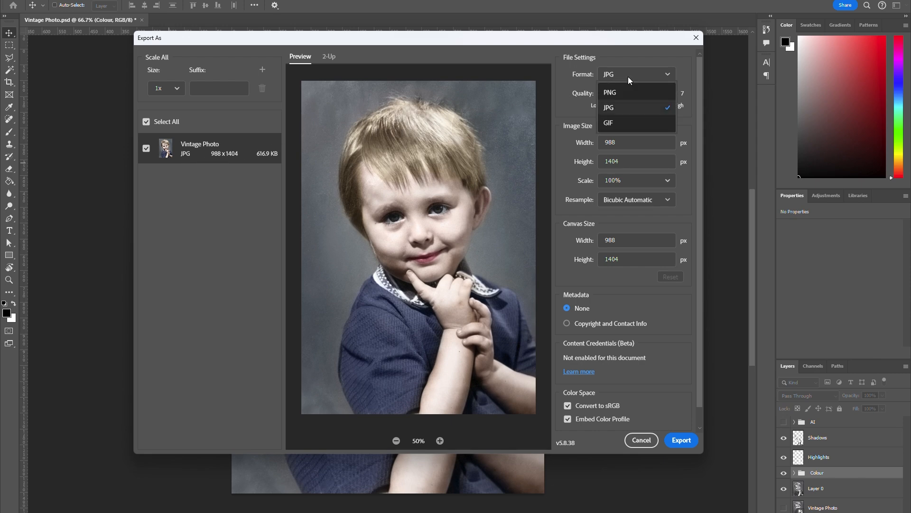
pyautogui.click(624, 108)
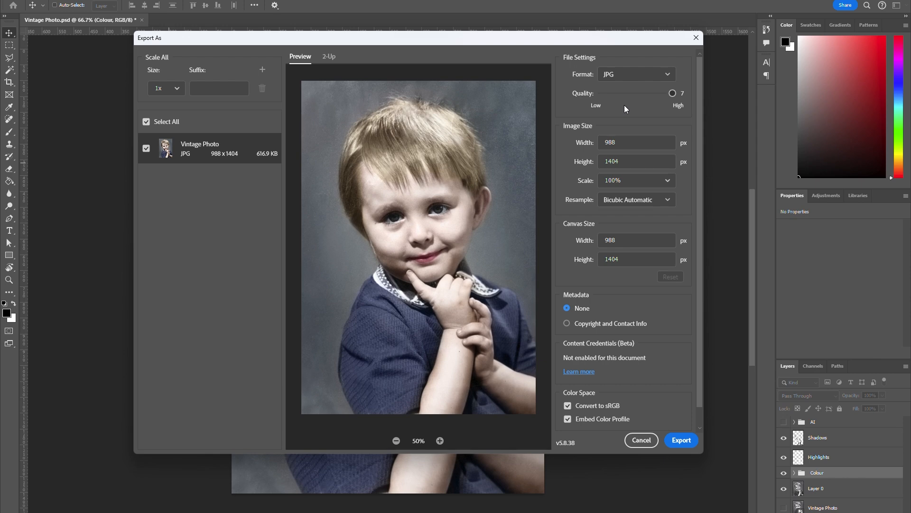